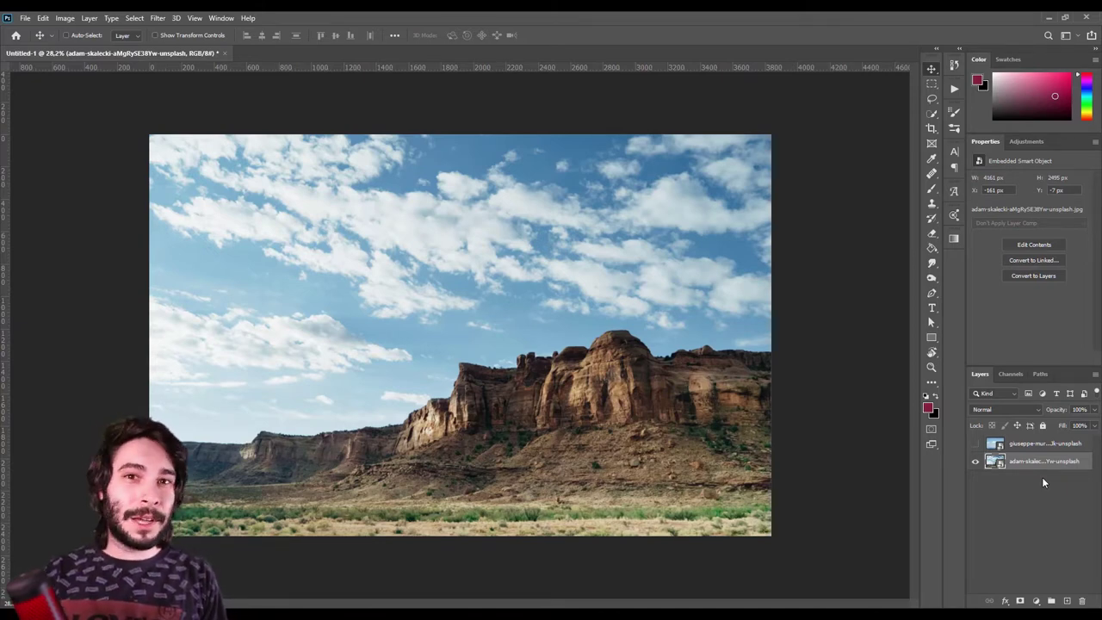
- Toggle the sea photo layer on and off, leave it hidden and selected, and show Channels
{"action": "left_click", "coordinate": [1044, 489]}
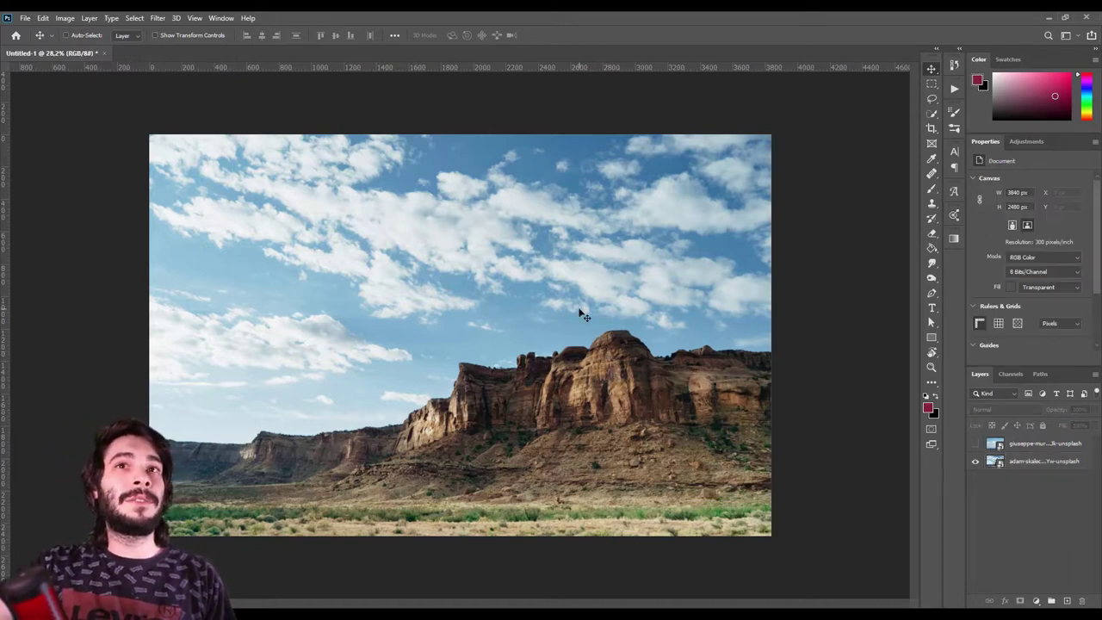
{"action": "left_click", "coordinate": [974, 444]}
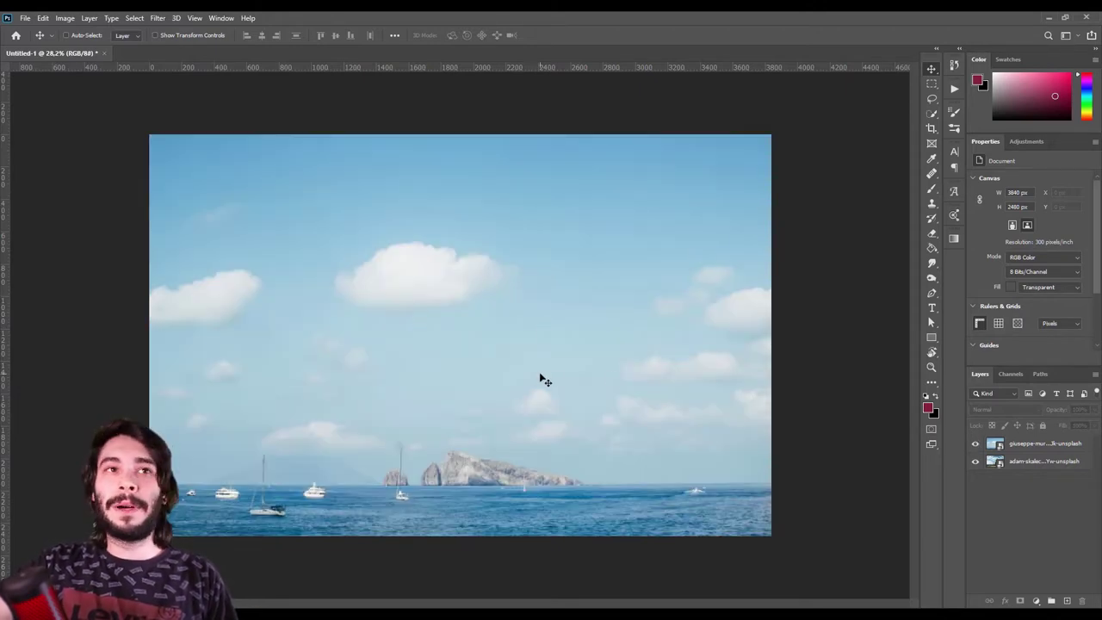
{"action": "left_click", "coordinate": [975, 443]}
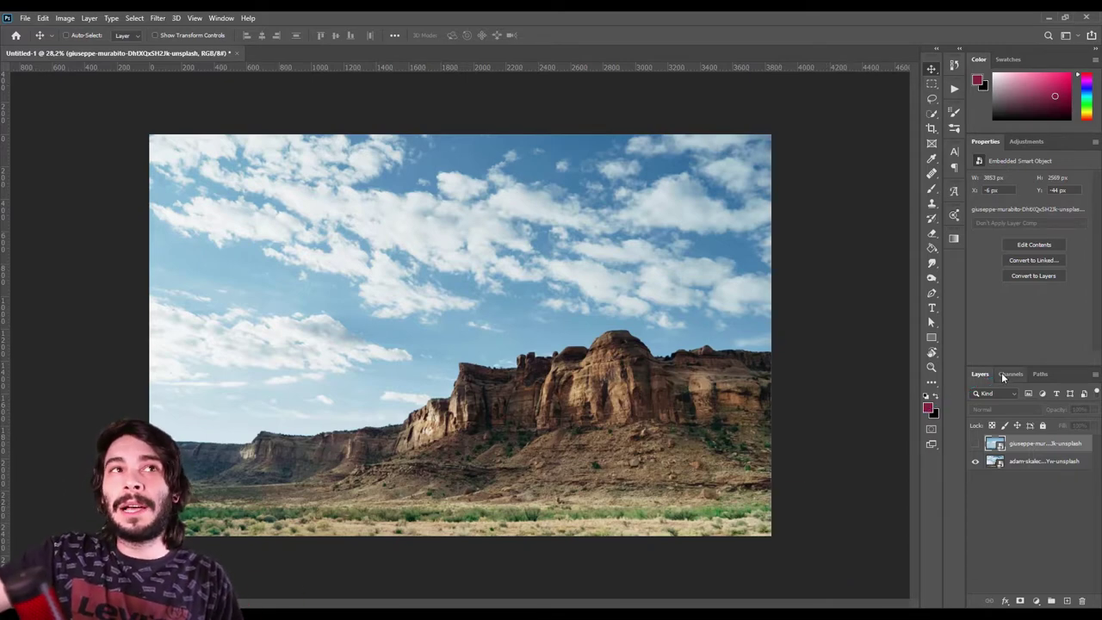
{"action": "left_click", "coordinate": [1007, 374]}
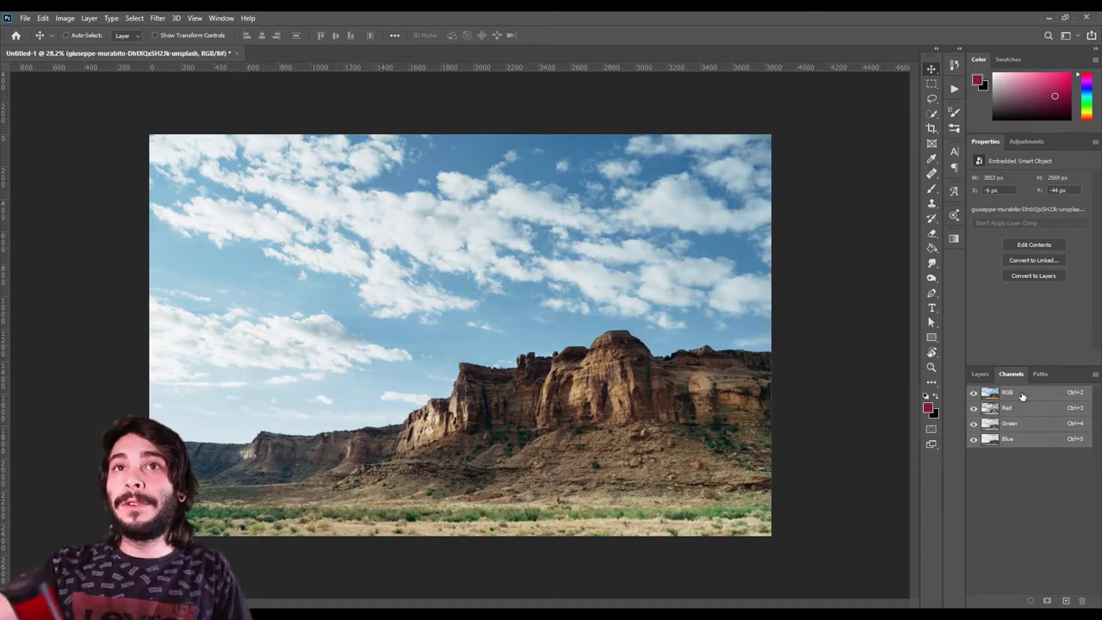
- Compare the Red and Green channels, ending with the Green channel shown in greyscale
{"action": "left_click", "coordinate": [1020, 408]}
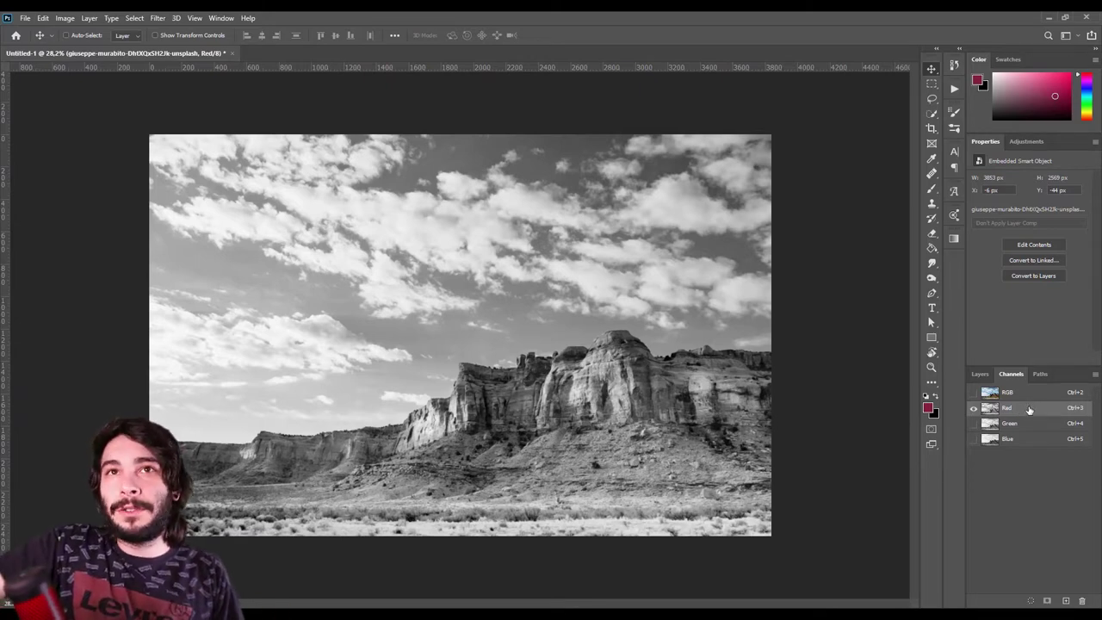
{"action": "left_click", "coordinate": [1028, 424]}
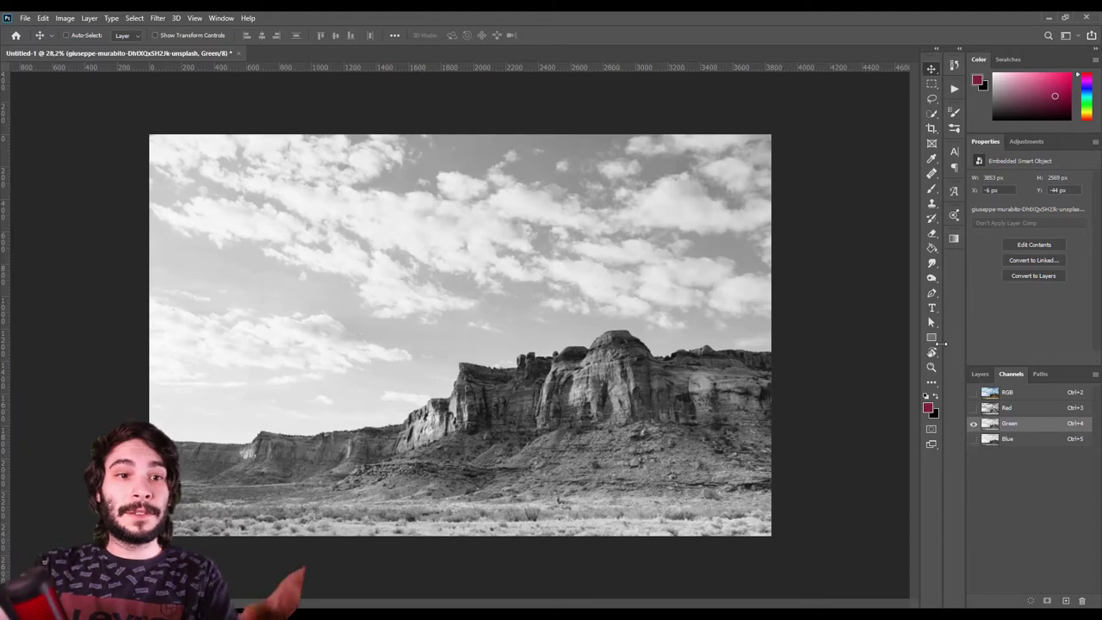
{"action": "left_click_drag", "start_coordinate": [877, 234], "coordinate": [583, 383]}
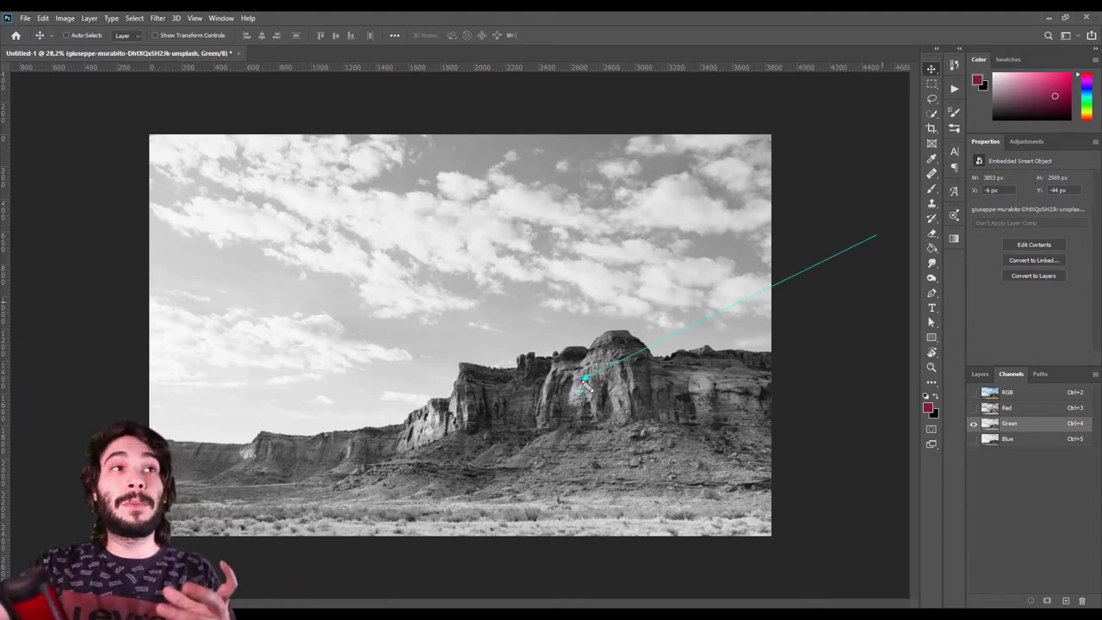
{"action": "left_click_drag", "start_coordinate": [797, 81], "coordinate": [577, 142]}
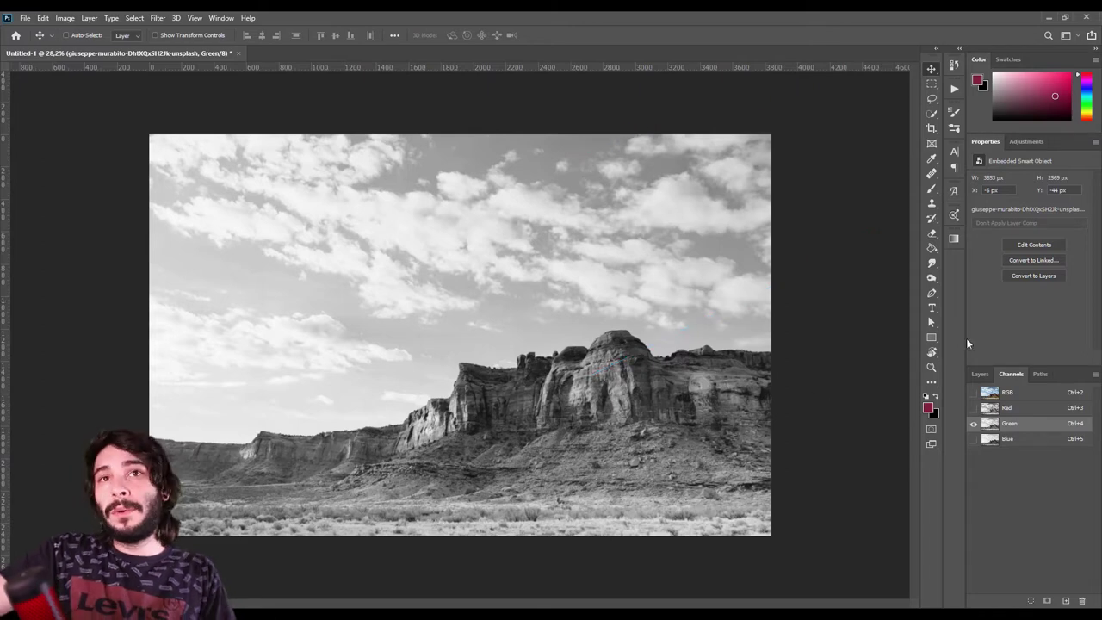
- View the Blue channel alone and duplicate it into a 'Blue copy' channel
{"action": "left_click", "coordinate": [1011, 439]}
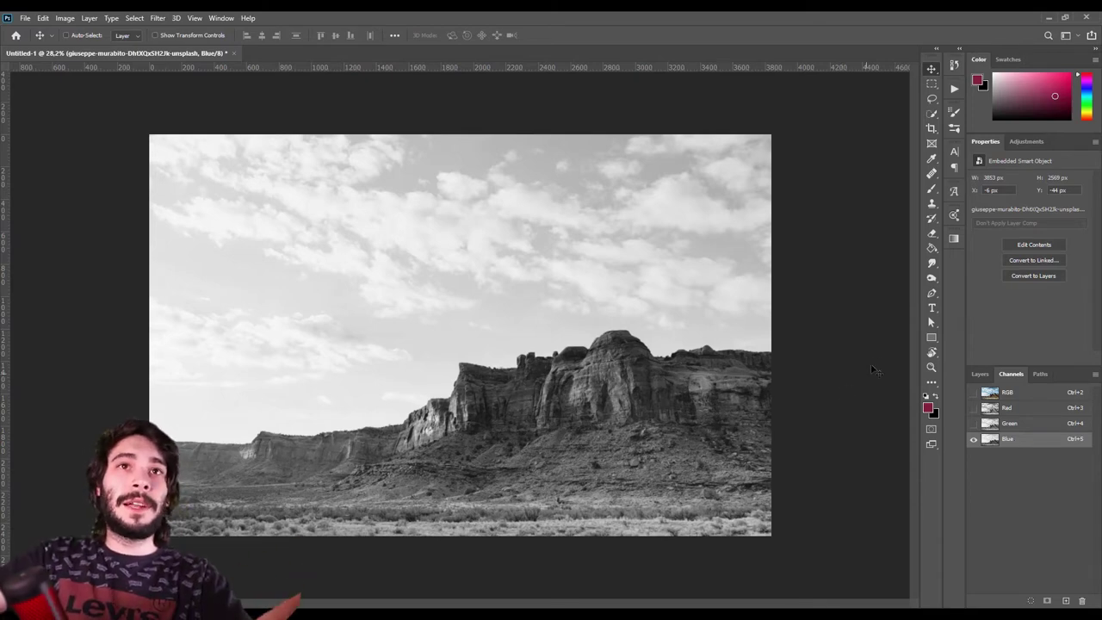
{"action": "left_click_drag", "start_coordinate": [866, 301], "coordinate": [663, 415]}
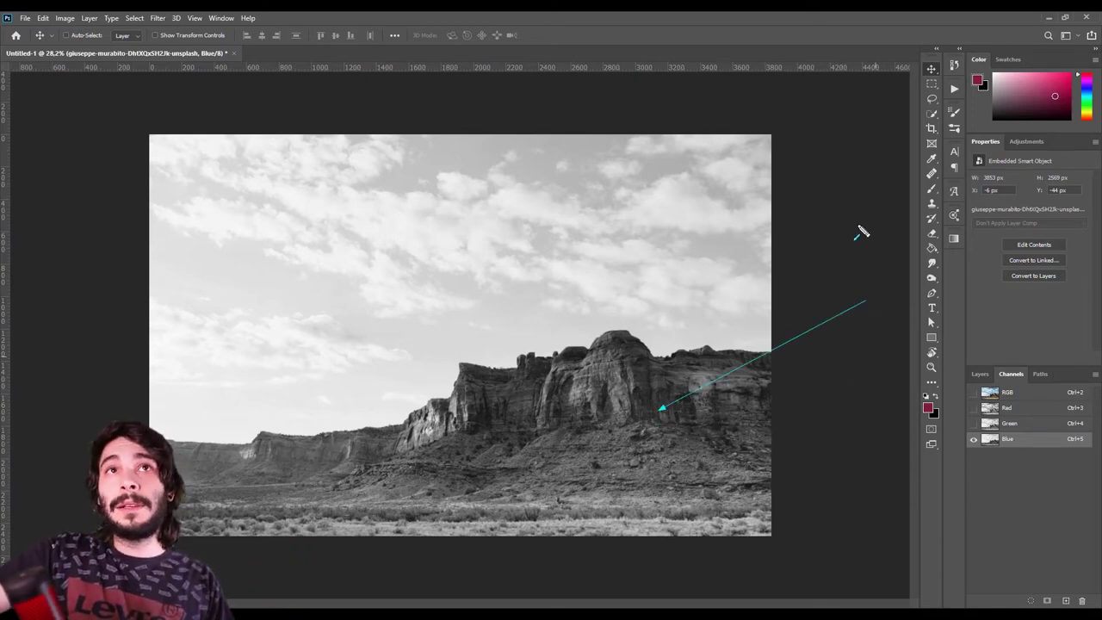
{"action": "left_click_drag", "start_coordinate": [867, 183], "coordinate": [437, 222]}
{"action": "key", "text": "Escape"}
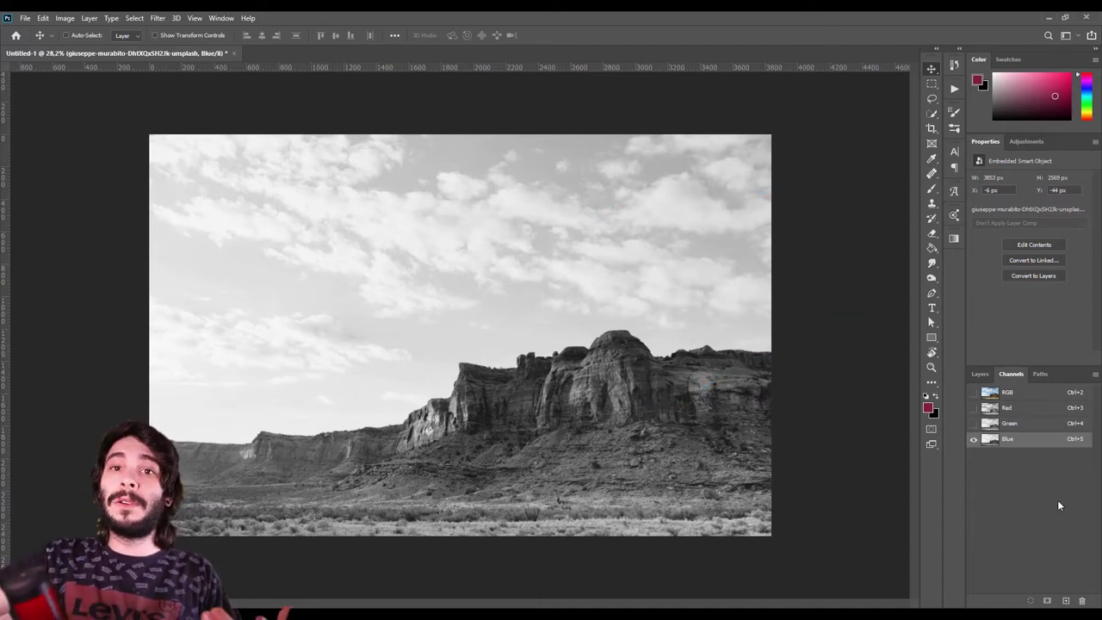
{"action": "mouse_move", "coordinate": [1021, 441]}
{"action": "left_mouse_down"}
{"action": "mouse_move", "coordinate": [1048, 498]}
{"action": "mouse_move", "coordinate": [1065, 600]}
{"action": "left_mouse_up"}
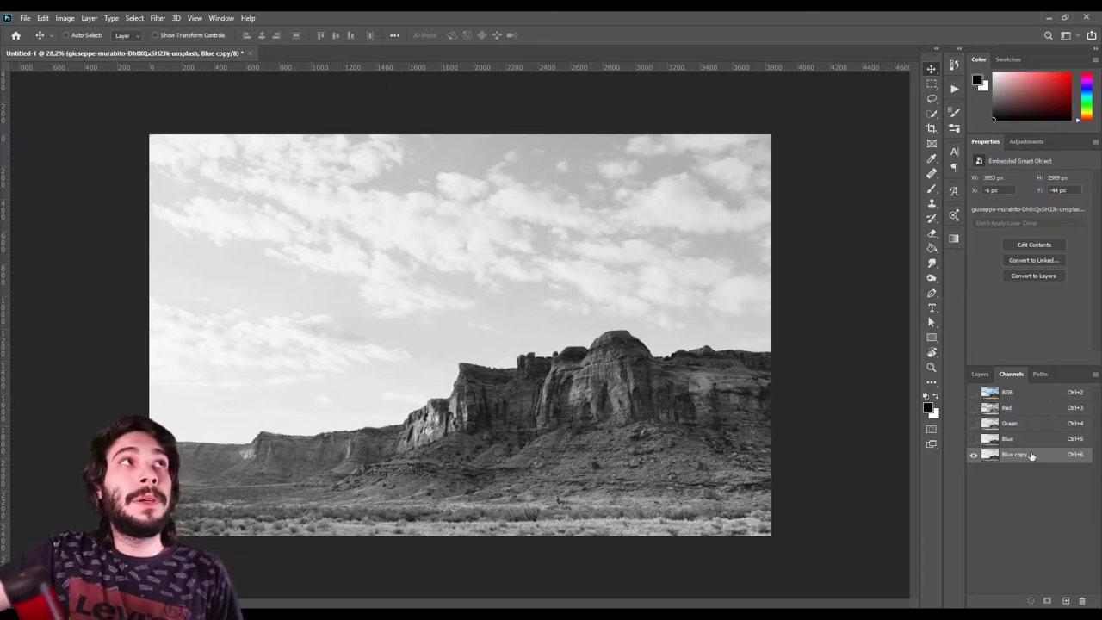
{"action": "left_click", "coordinate": [65, 18]}
{"action": "mouse_move", "coordinate": [83, 48]}
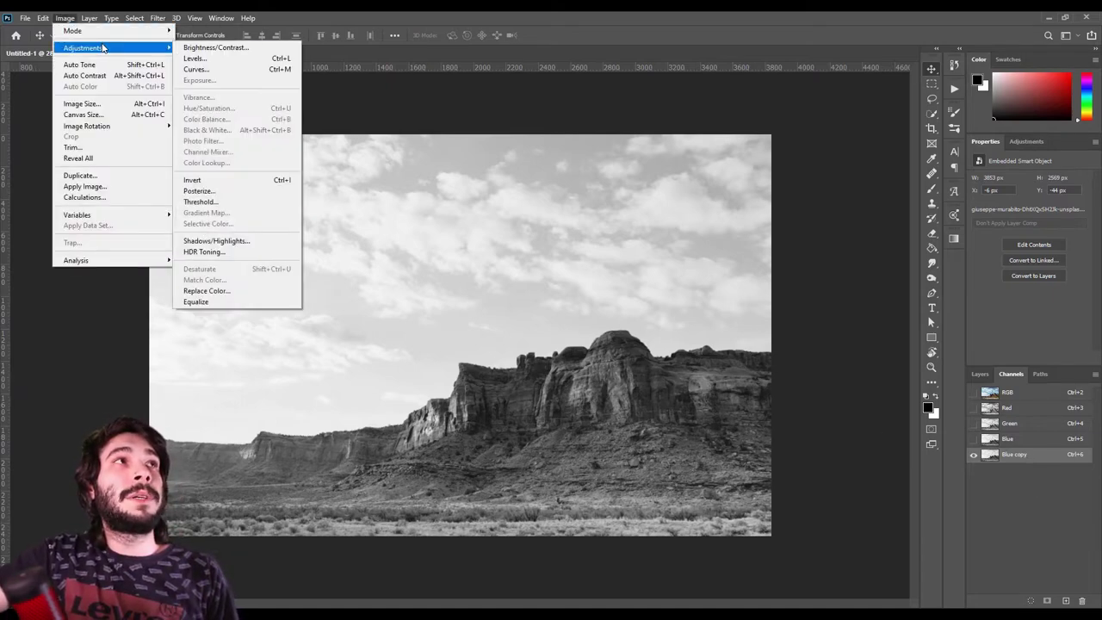
- Apply Levels to Blue copy with black input 86 and white input 194
{"action": "left_click", "coordinate": [533, 243]}
{"action": "key", "text": "ctrl+l"}
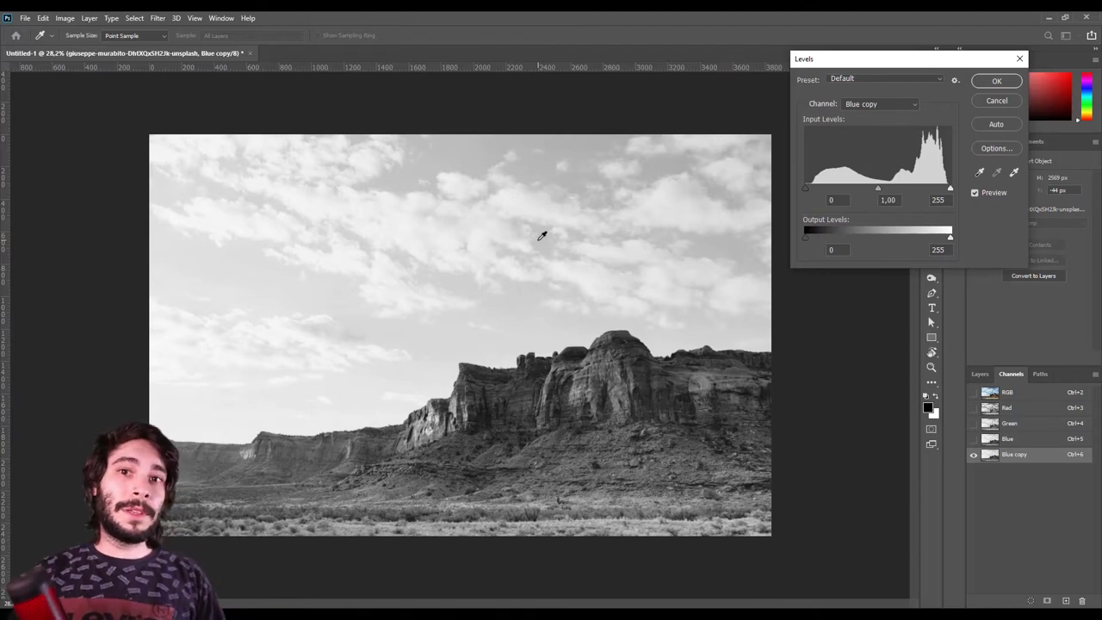
{"action": "left_click", "coordinate": [541, 235]}
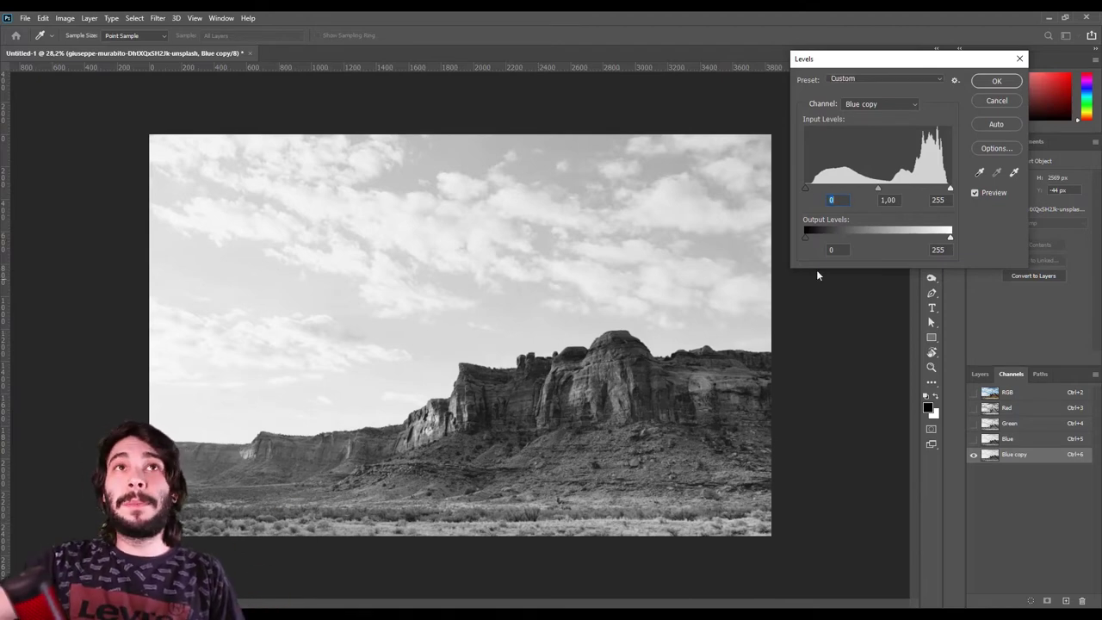
{"action": "left_click_drag", "start_coordinate": [805, 193], "coordinate": [854, 195]}
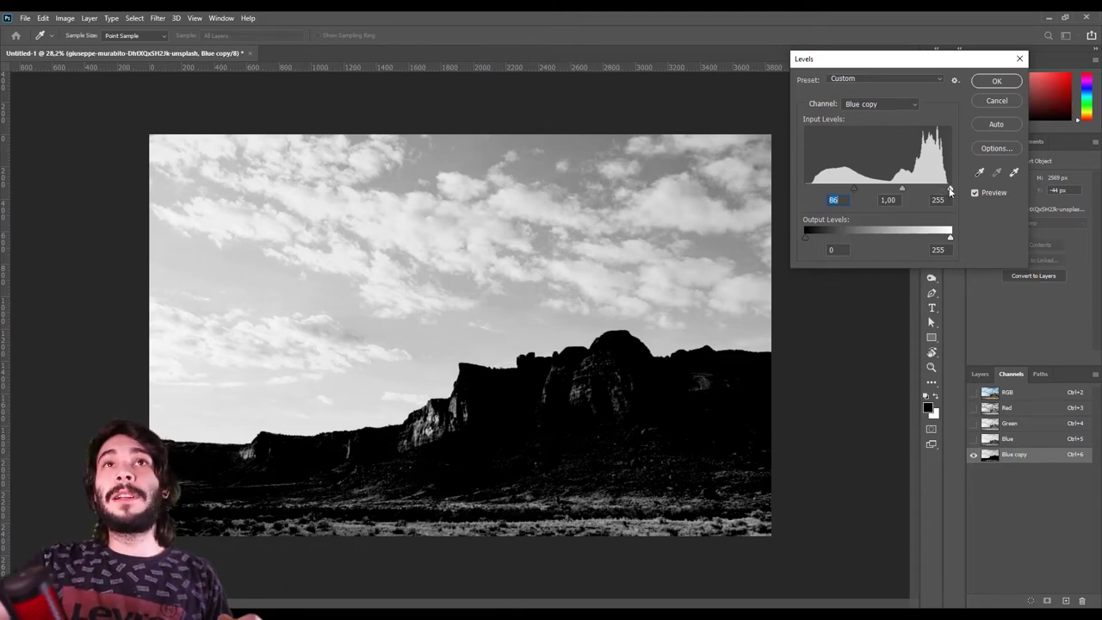
{"action": "left_click_drag", "start_coordinate": [950, 188], "coordinate": [915, 188]}
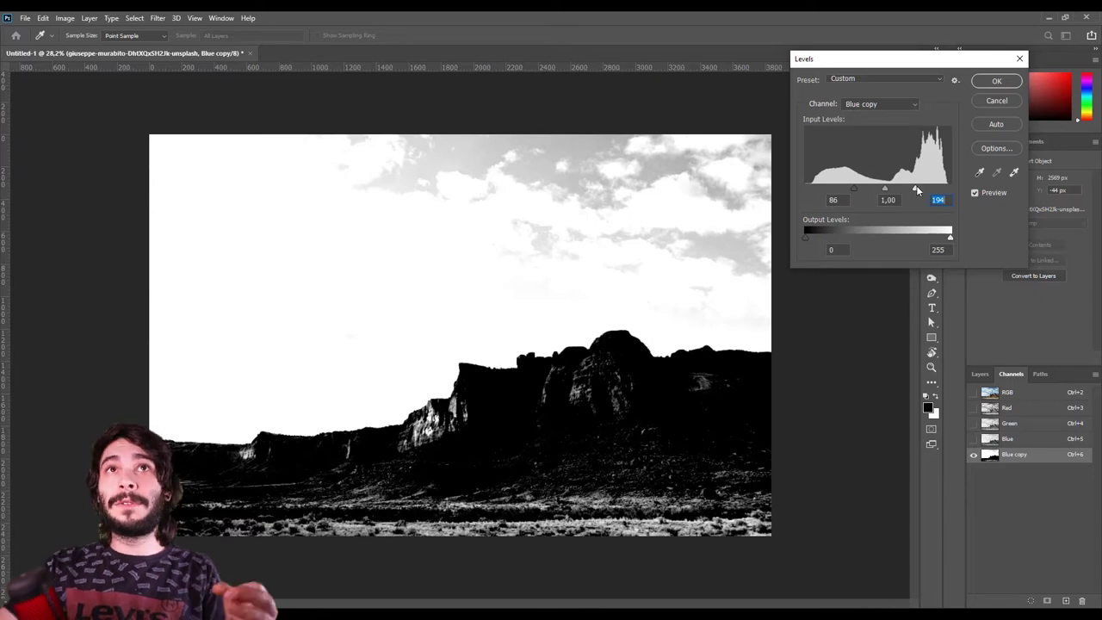
{"action": "key", "text": "Return"}
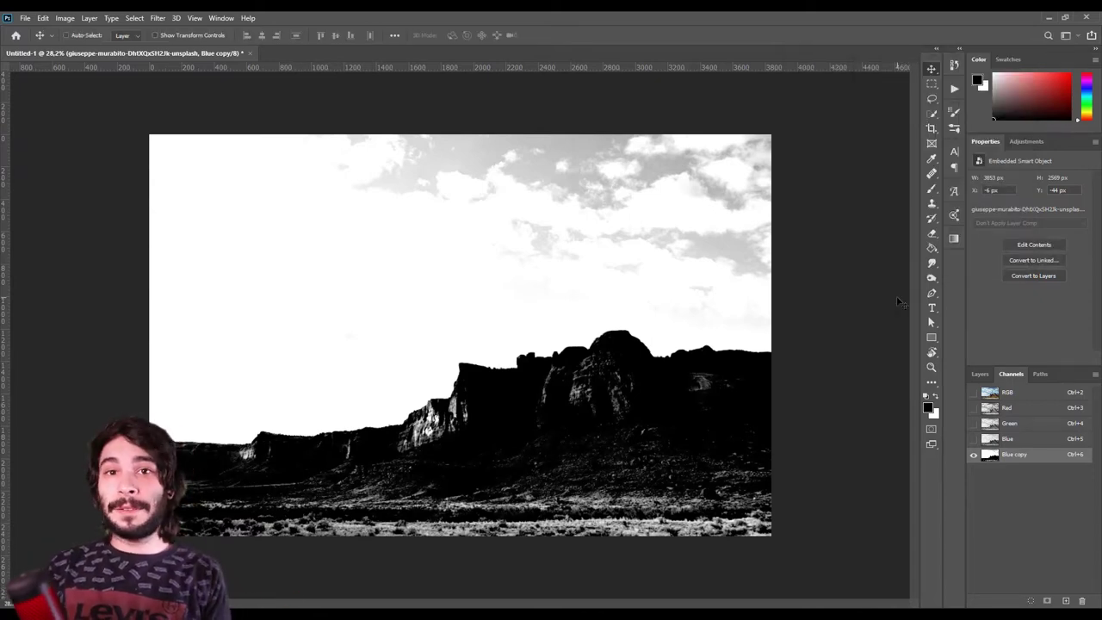
- With a hard round brush, paint the remaining grey clouds in Blue copy white
{"action": "key", "text": "b"}
{"action": "key", "text": "x"}
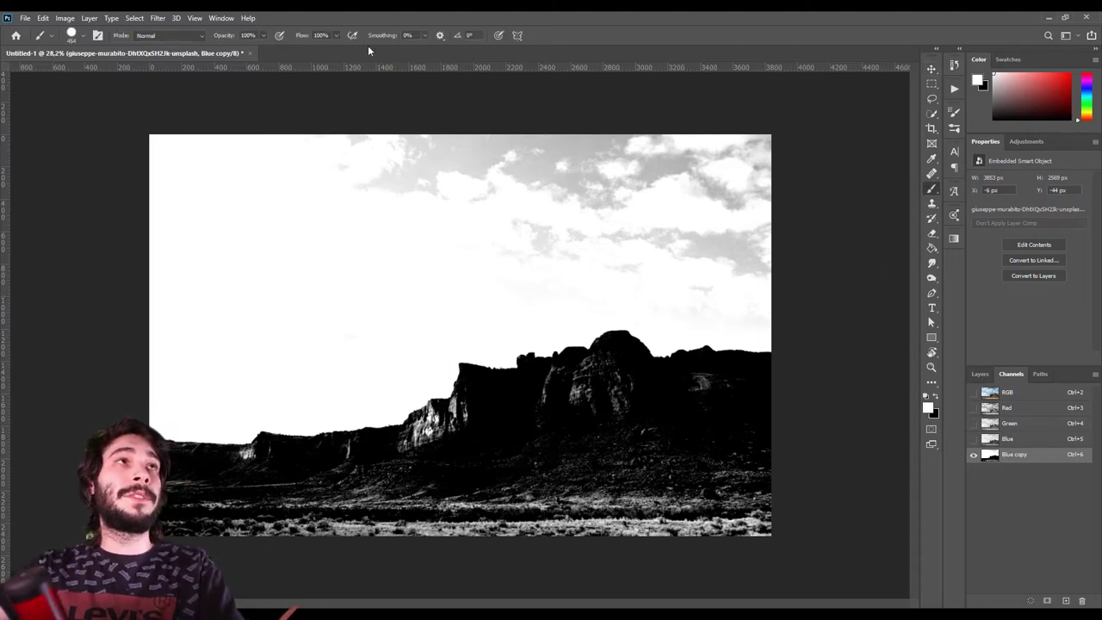
{"action": "right_click", "coordinate": [440, 211]}
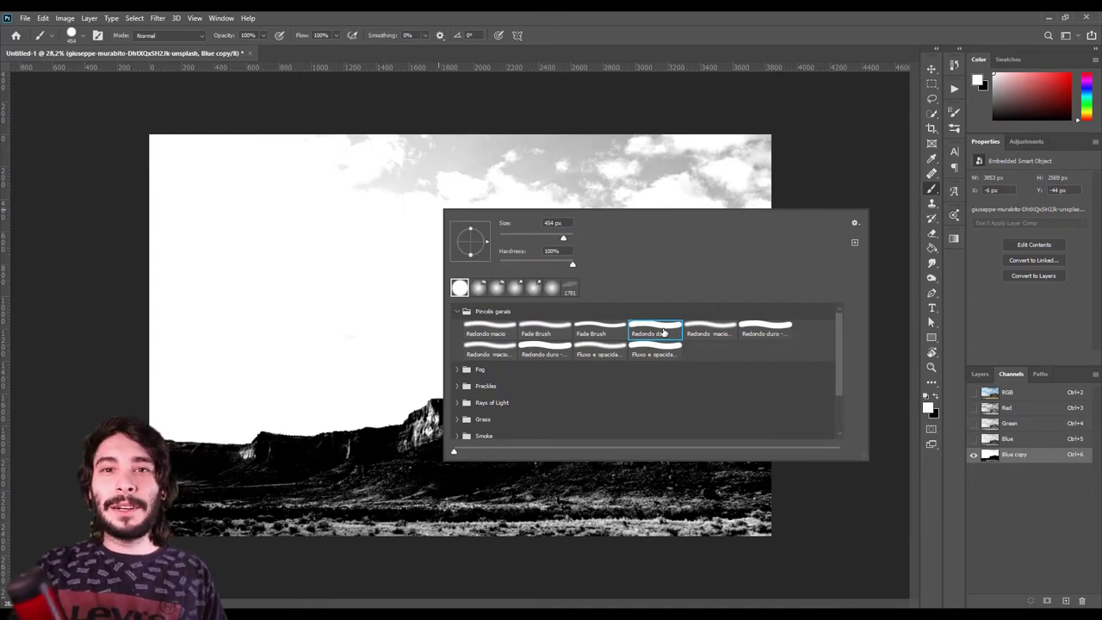
{"action": "double_click", "coordinate": [663, 332]}
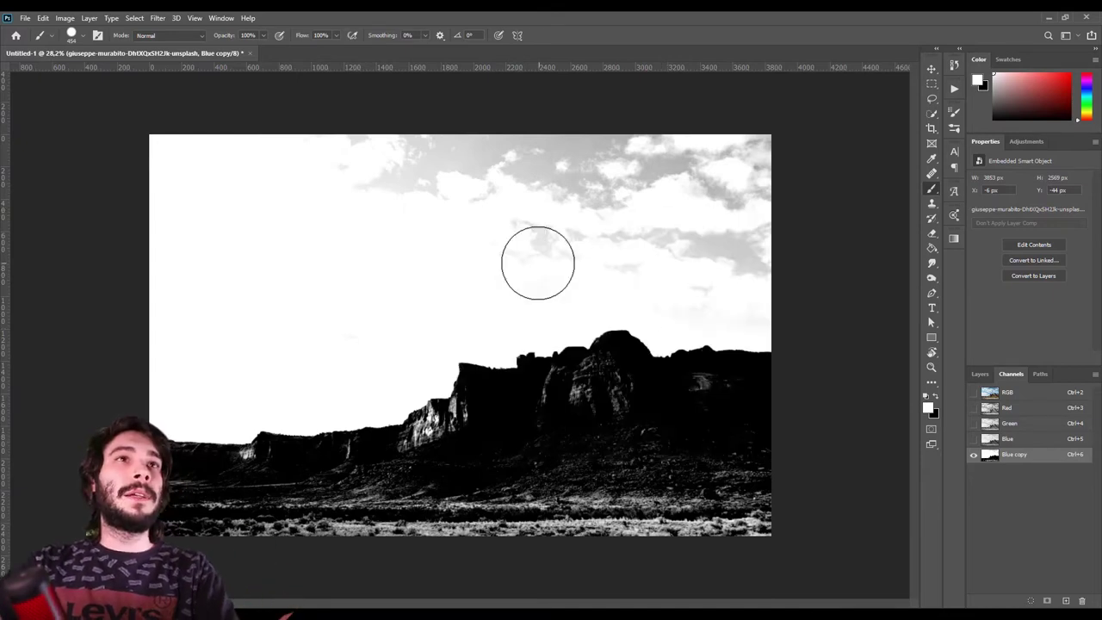
{"action": "mouse_move", "coordinate": [747, 259]}
{"action": "left_mouse_down"}
{"action": "mouse_move", "coordinate": [387, 155]}
{"action": "mouse_move", "coordinate": [504, 178]}
{"action": "left_mouse_up"}
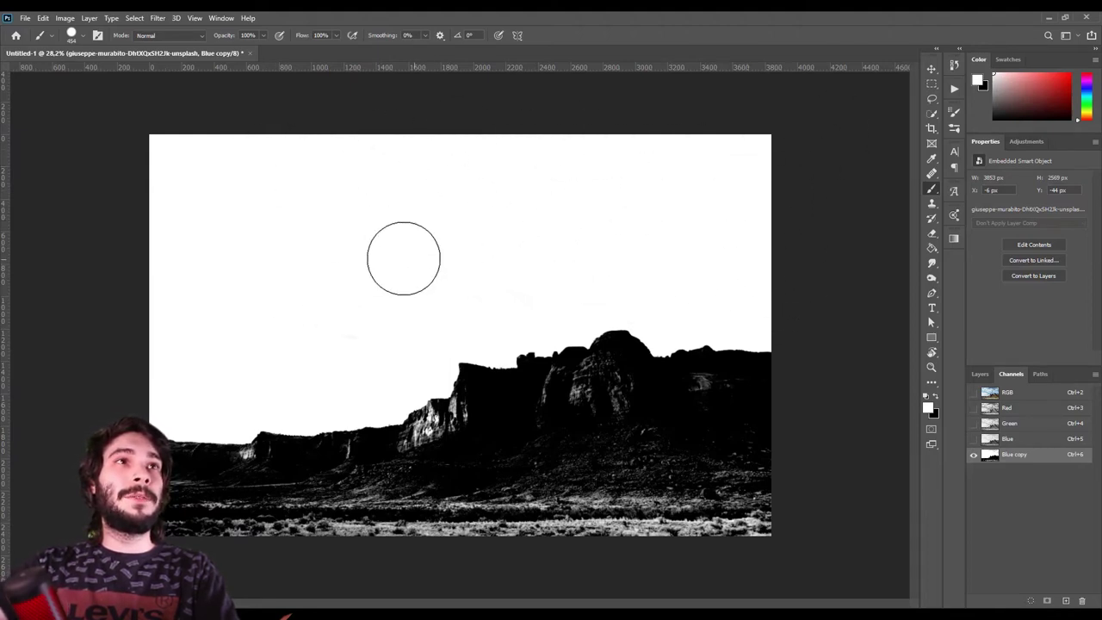
- Paint the grey rock texture at the peak and lower-left cliffs solid black
{"action": "key", "text": "x"}
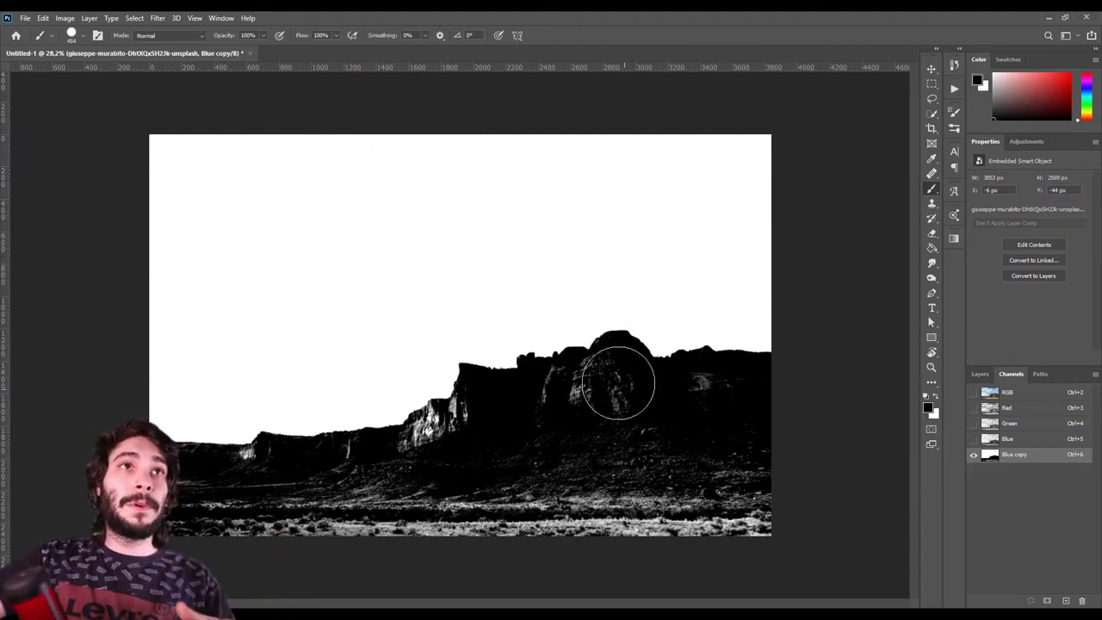
{"action": "mouse_move", "coordinate": [620, 378]}
{"action": "left_mouse_down"}
{"action": "mouse_move", "coordinate": [559, 398]}
{"action": "mouse_move", "coordinate": [672, 405]}
{"action": "mouse_move", "coordinate": [623, 506]}
{"action": "left_mouse_up"}
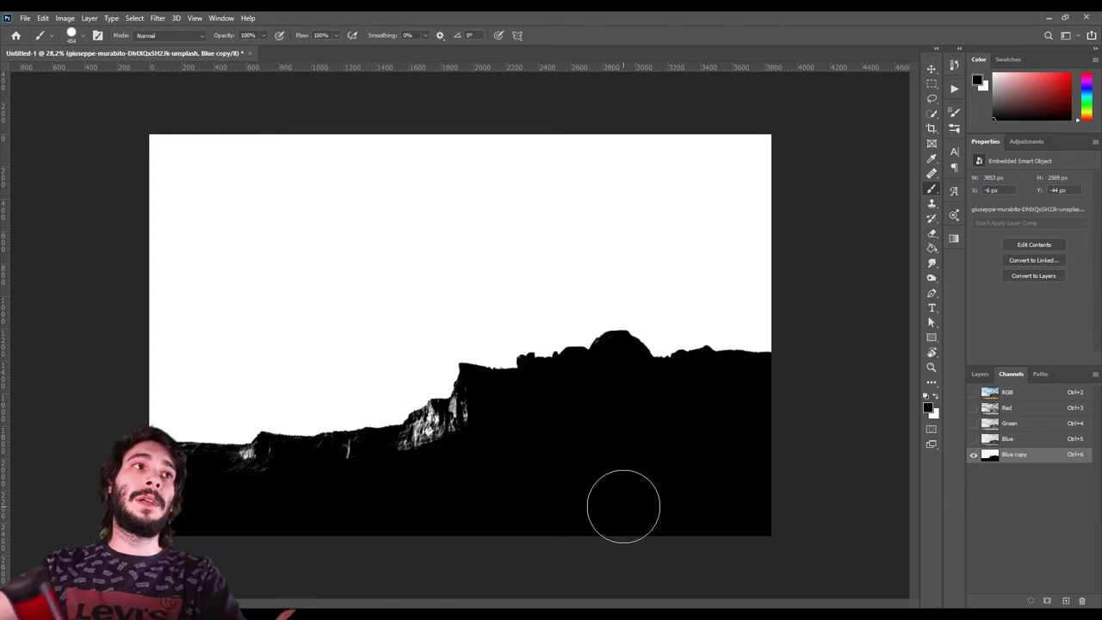
{"action": "left_click_drag", "start_coordinate": [309, 468], "coordinate": [364, 401]}
{"action": "right_click", "coordinate": [364, 401], "text": "alt"}
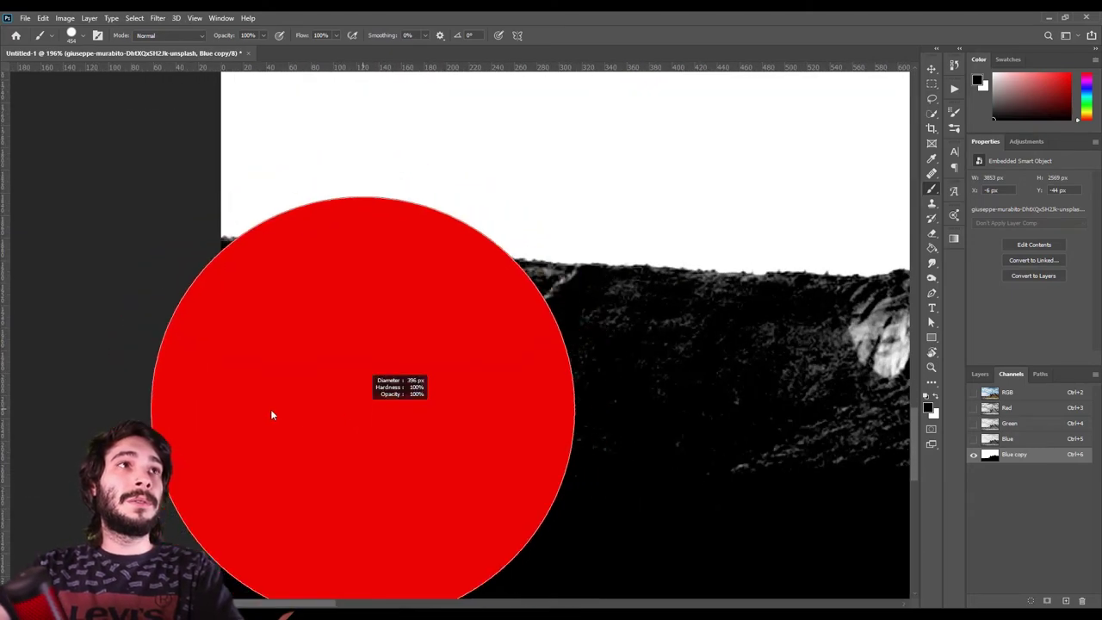
{"action": "left_click_drag", "start_coordinate": [303, 329], "coordinate": [484, 342]}
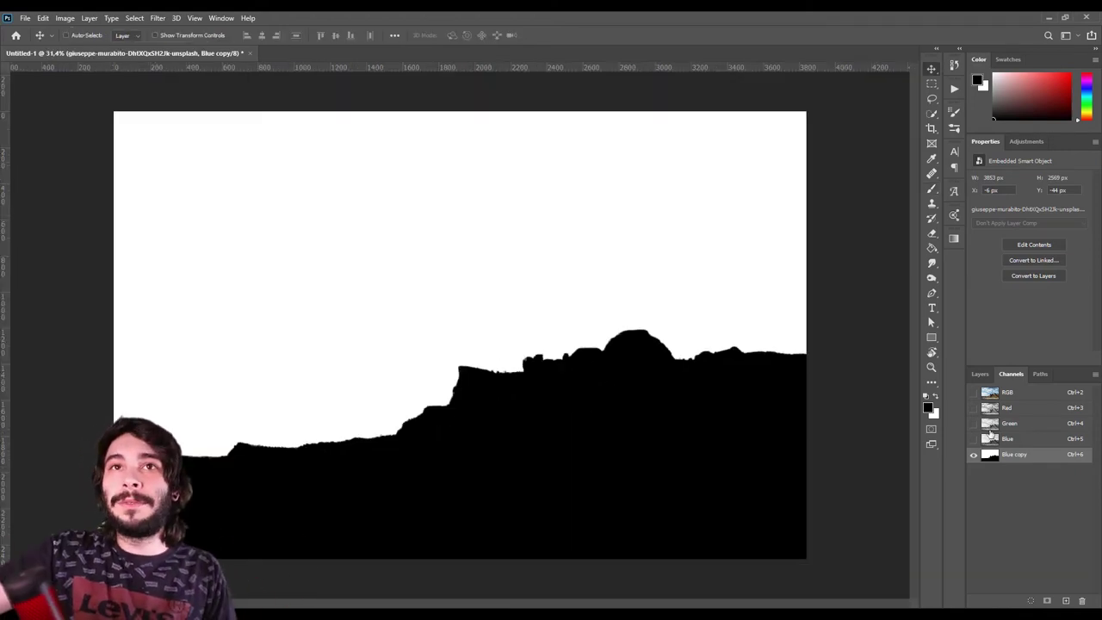
- Return to the RGB composite and load the Blue copy channel as a selection
{"action": "left_click", "coordinate": [983, 375]}
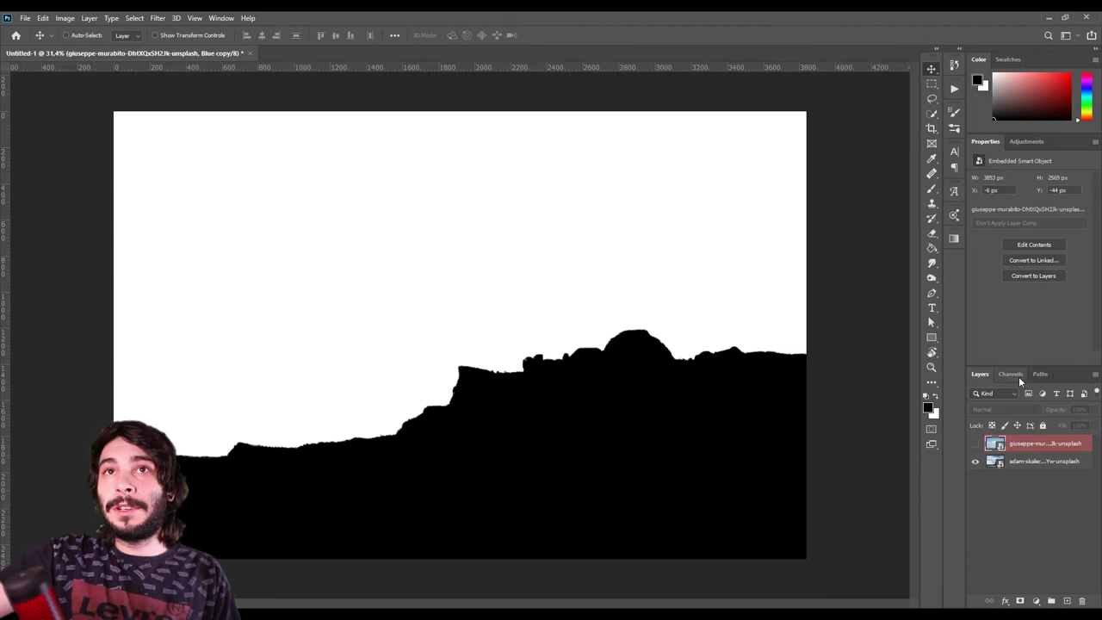
{"action": "left_click", "coordinate": [1013, 375]}
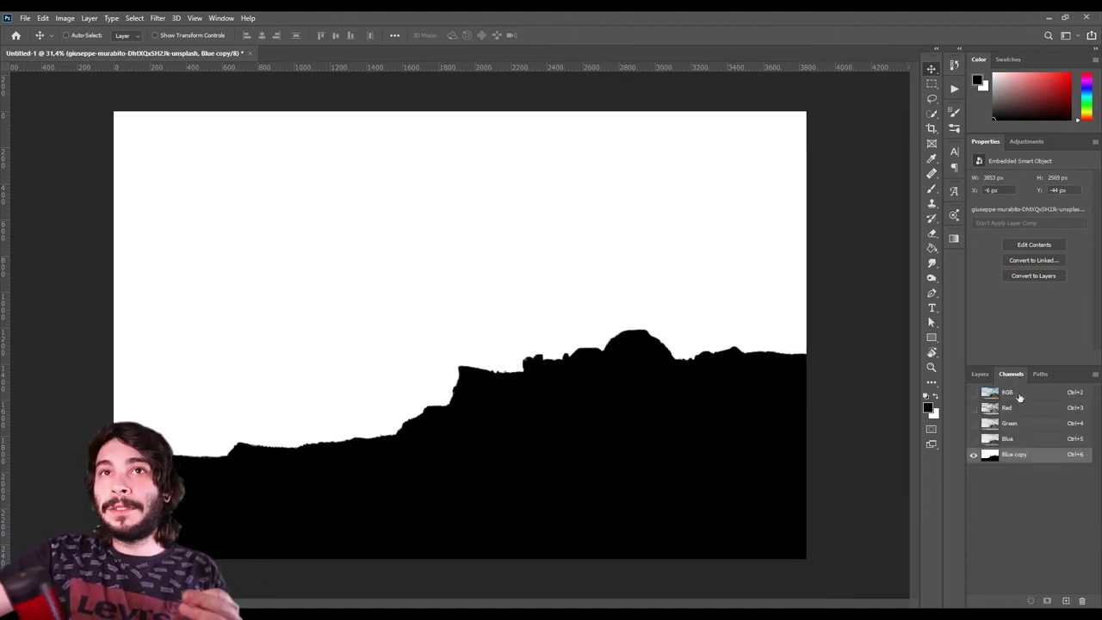
{"action": "left_click", "coordinate": [1019, 394]}
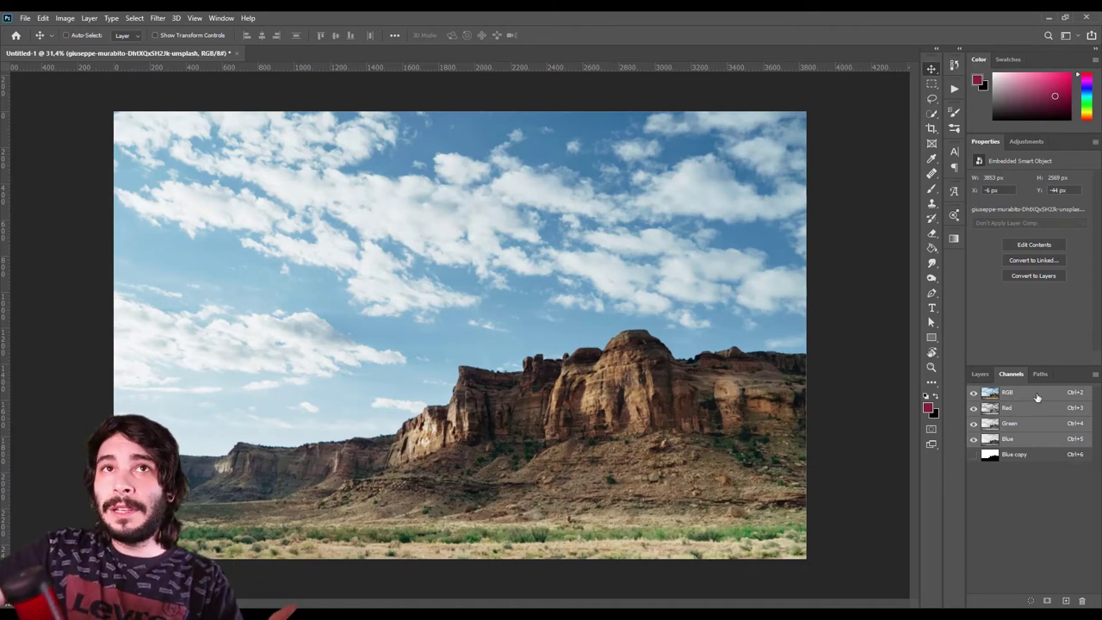
{"action": "left_click", "coordinate": [988, 456], "text": "ctrl"}
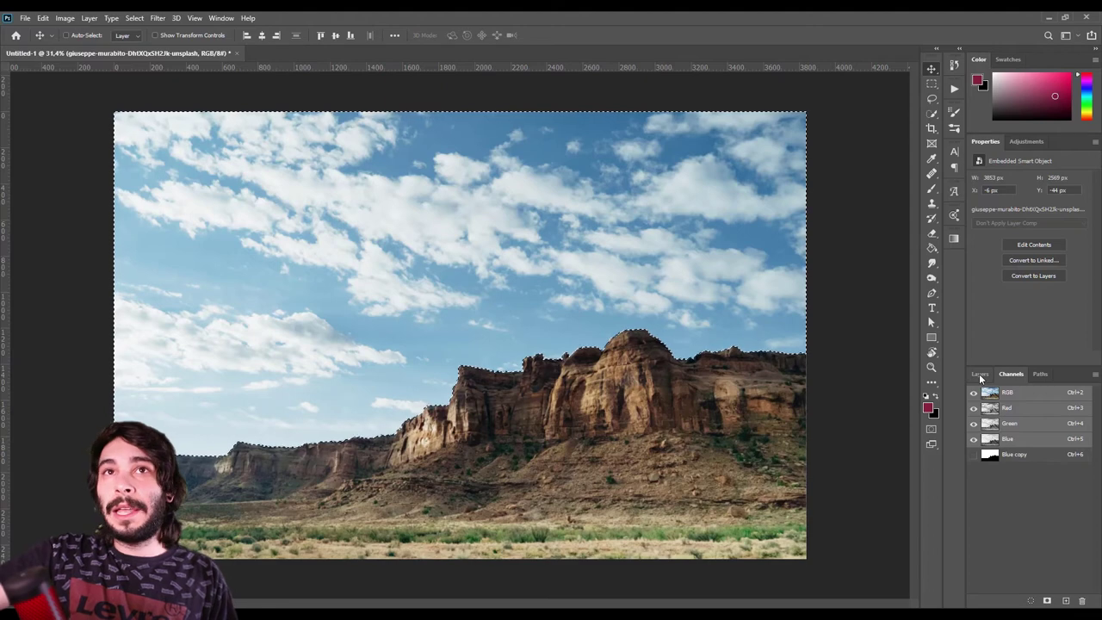
- Add a layer mask to the canyon photo layer and make the sky layer visible
{"action": "left_click", "coordinate": [978, 374]}
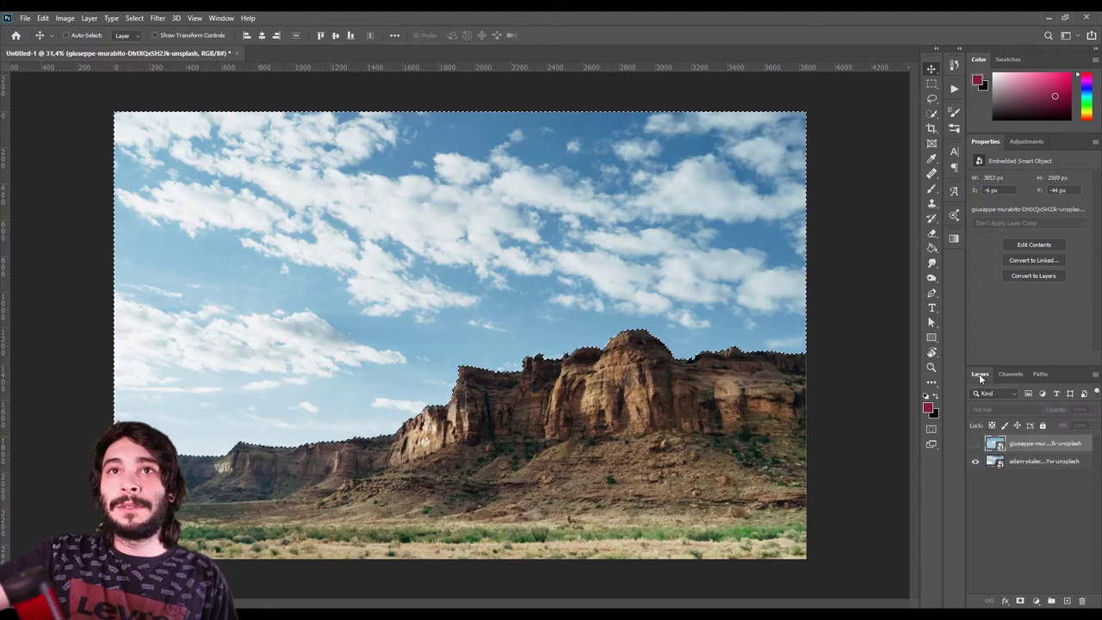
{"action": "left_click", "coordinate": [1023, 462]}
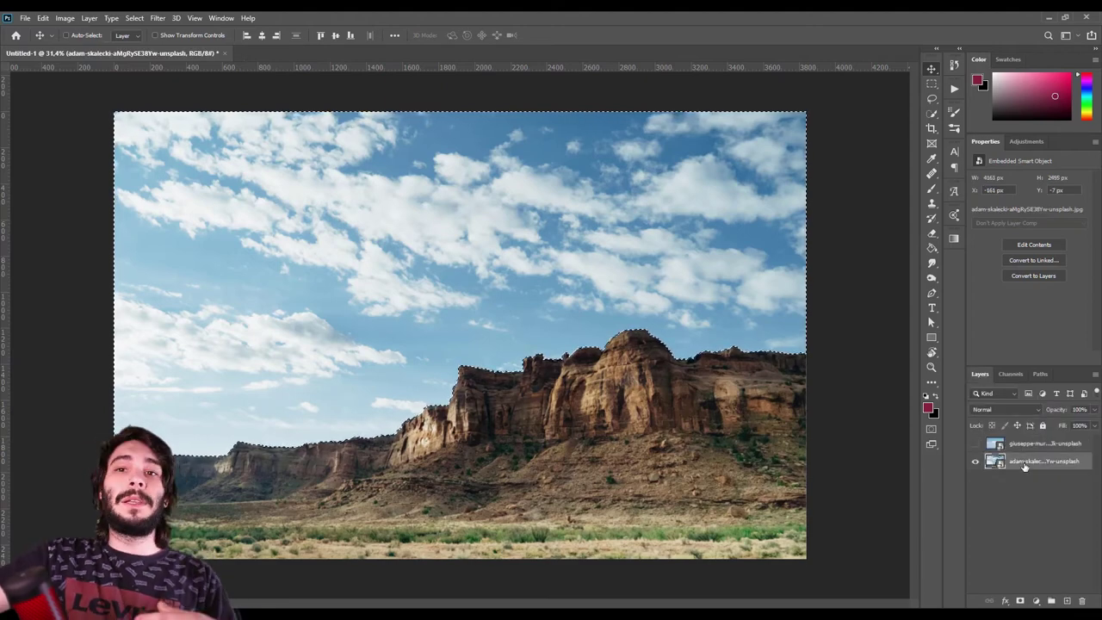
{"action": "left_click", "coordinate": [1019, 600]}
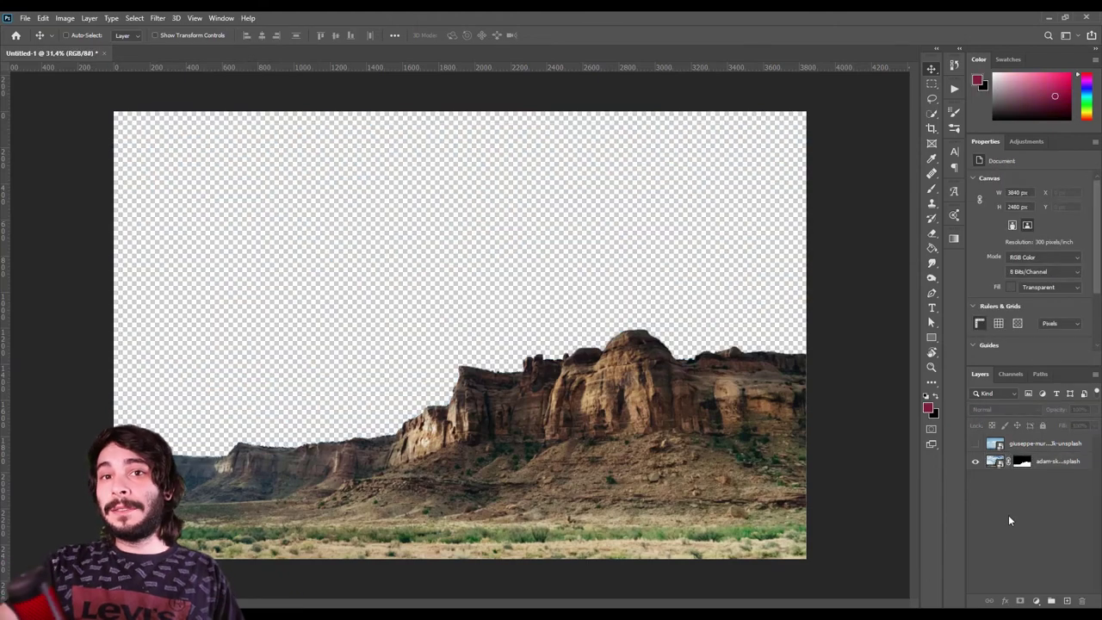
{"action": "left_click", "coordinate": [975, 444]}
- Move the sky layer below the canyon, load its mask as a selection, and contract 1 pixel
{"action": "left_click_drag", "start_coordinate": [1032, 447], "coordinate": [1035, 486]}
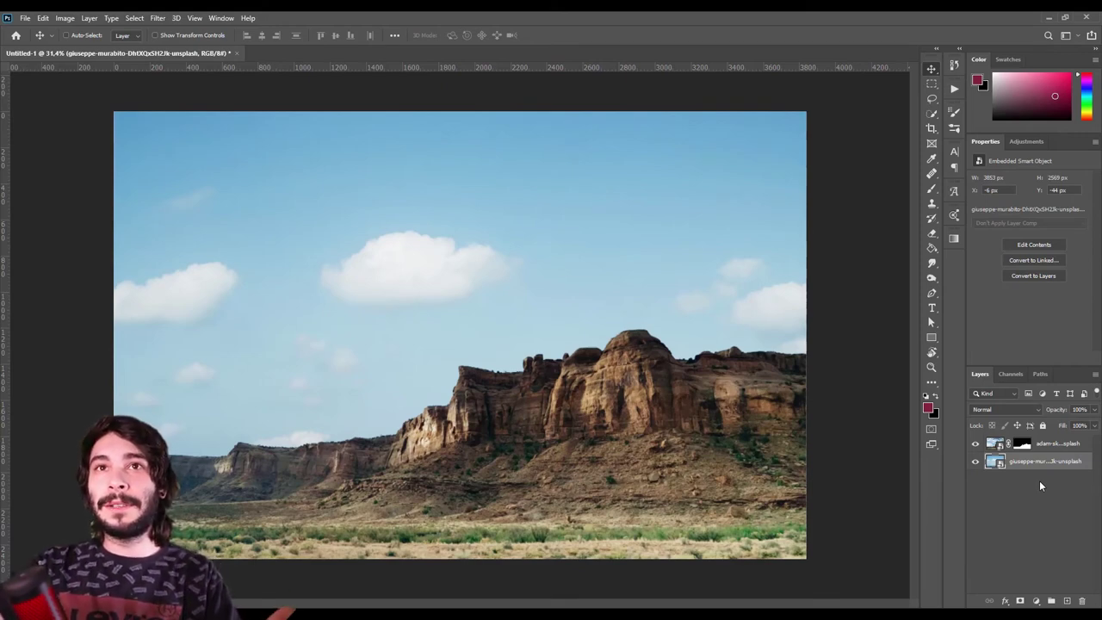
{"action": "left_click", "coordinate": [1022, 443], "text": "ctrl"}
{"action": "left_click", "coordinate": [1021, 443]}
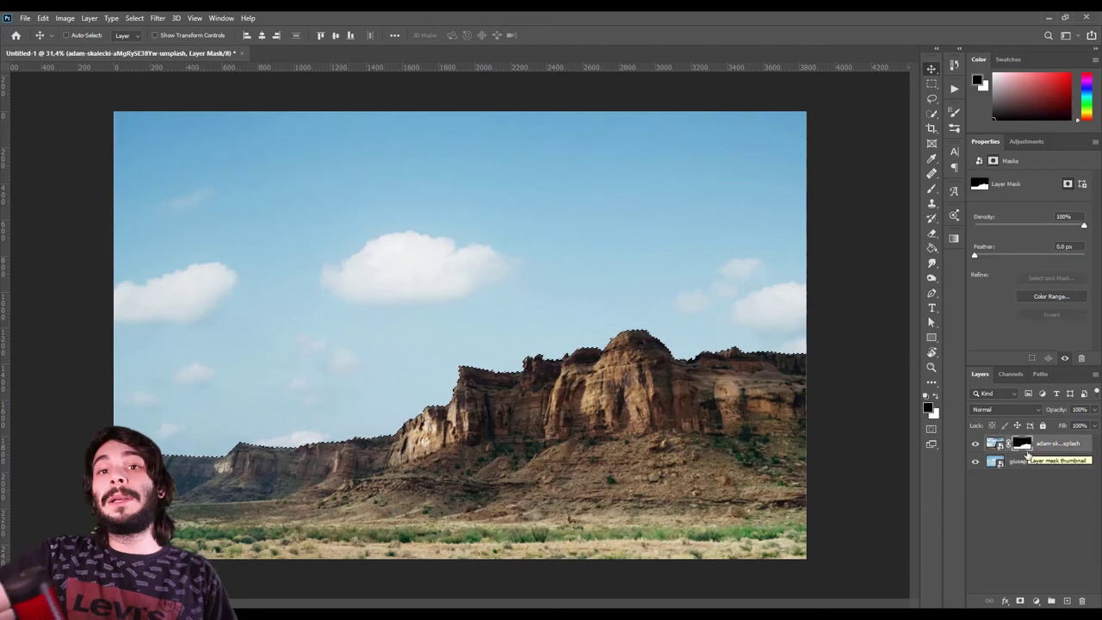
{"action": "left_click", "coordinate": [134, 17]}
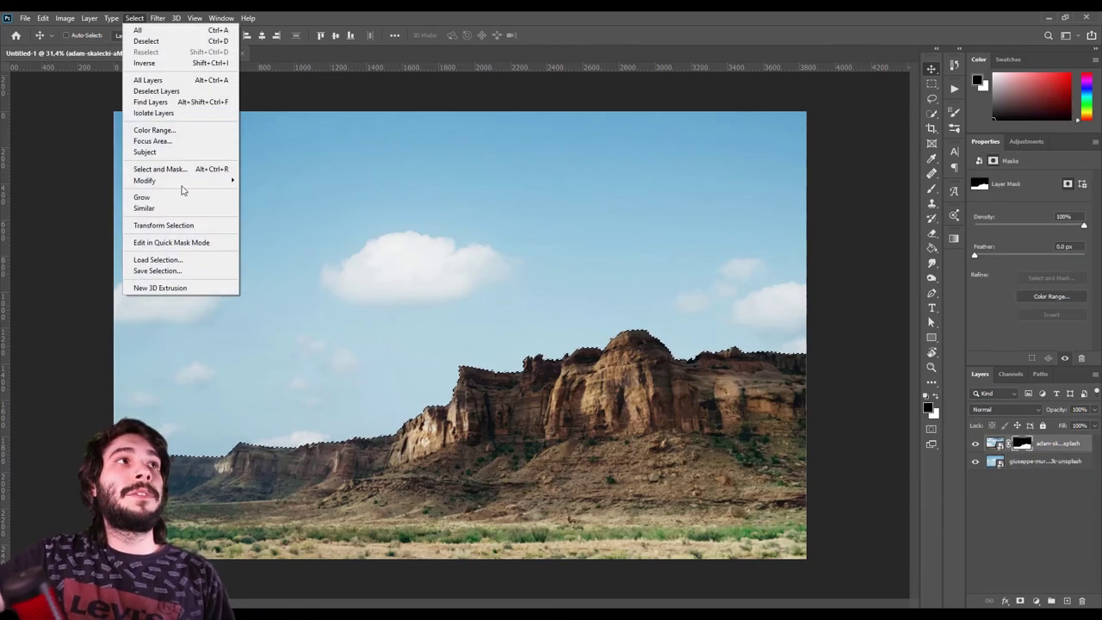
{"action": "mouse_move", "coordinate": [144, 180]}
{"action": "left_click", "coordinate": [286, 213]}
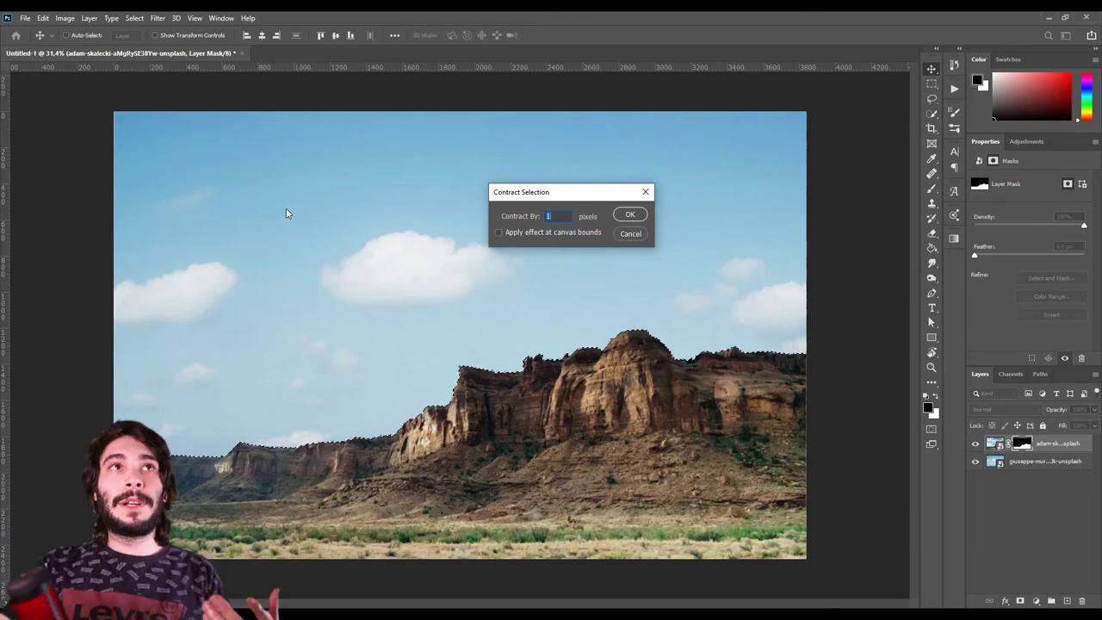
{"action": "key", "text": "Return"}
{"action": "scroll", "coordinate": [608, 341], "scroll_direction": "up", "scroll_amount": 10}
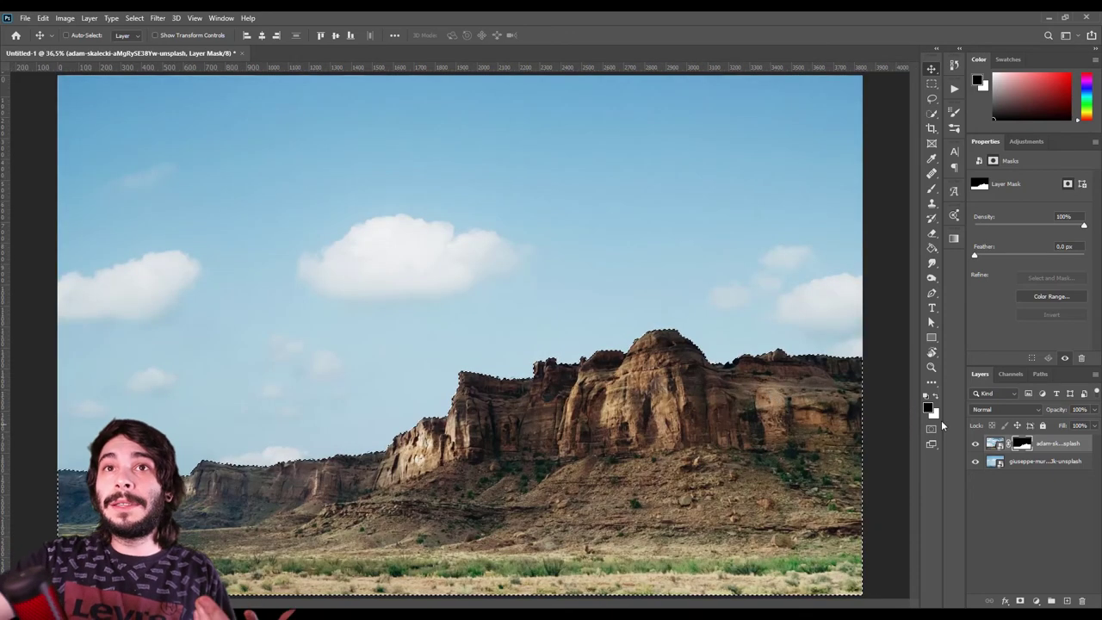
- Delete the canyon layer's original mask and add a new one from the contracted selection
{"action": "right_click", "coordinate": [1021, 444]}
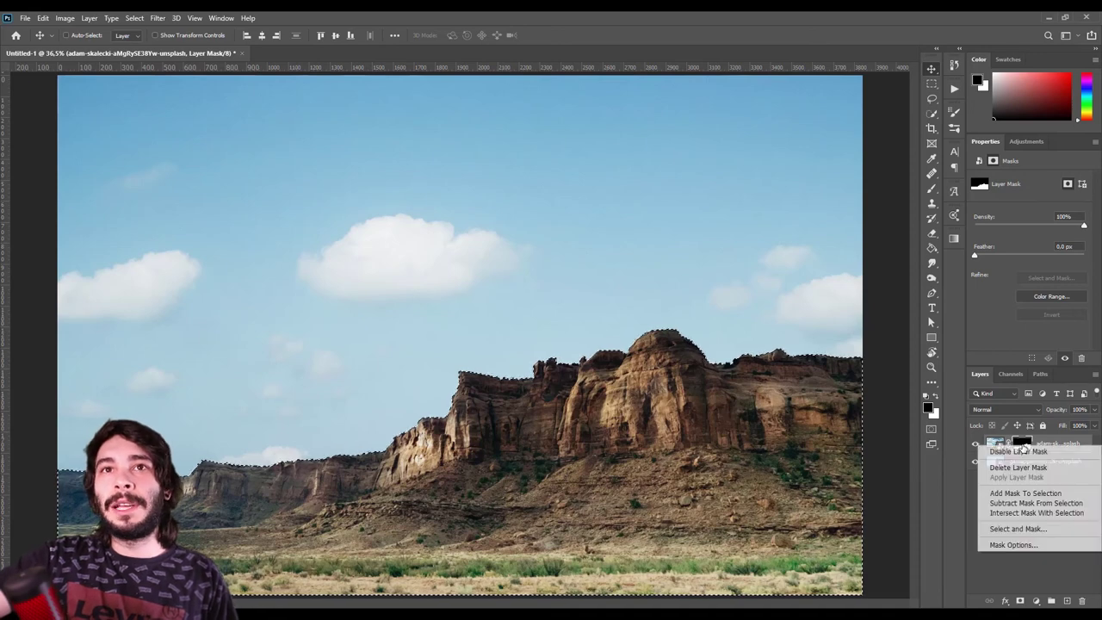
{"action": "left_click", "coordinate": [1015, 468]}
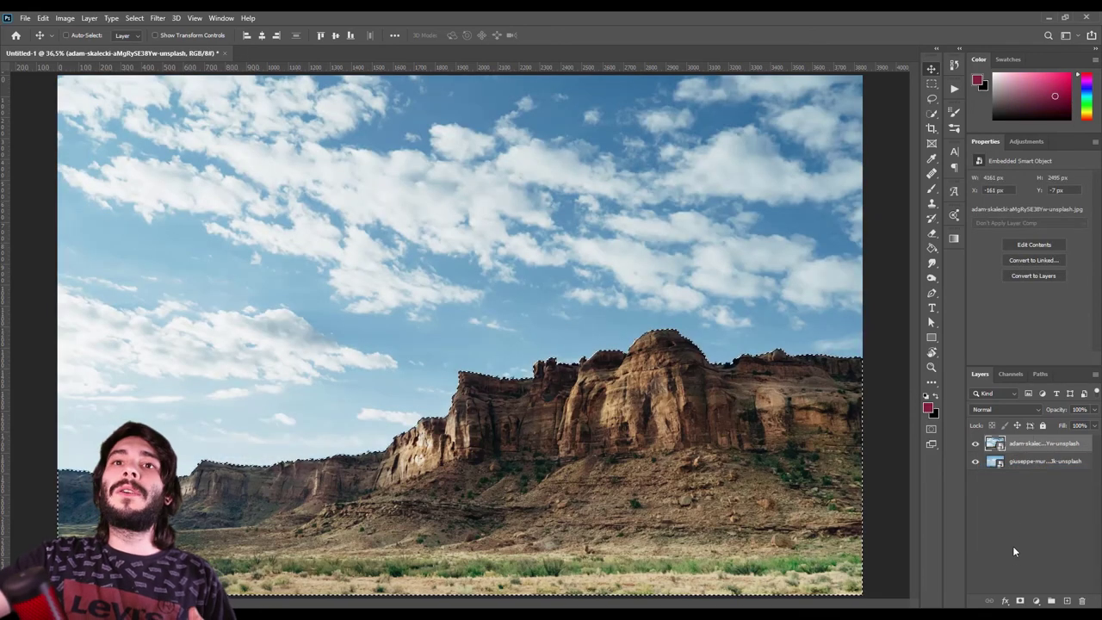
{"action": "left_click", "coordinate": [1019, 600]}
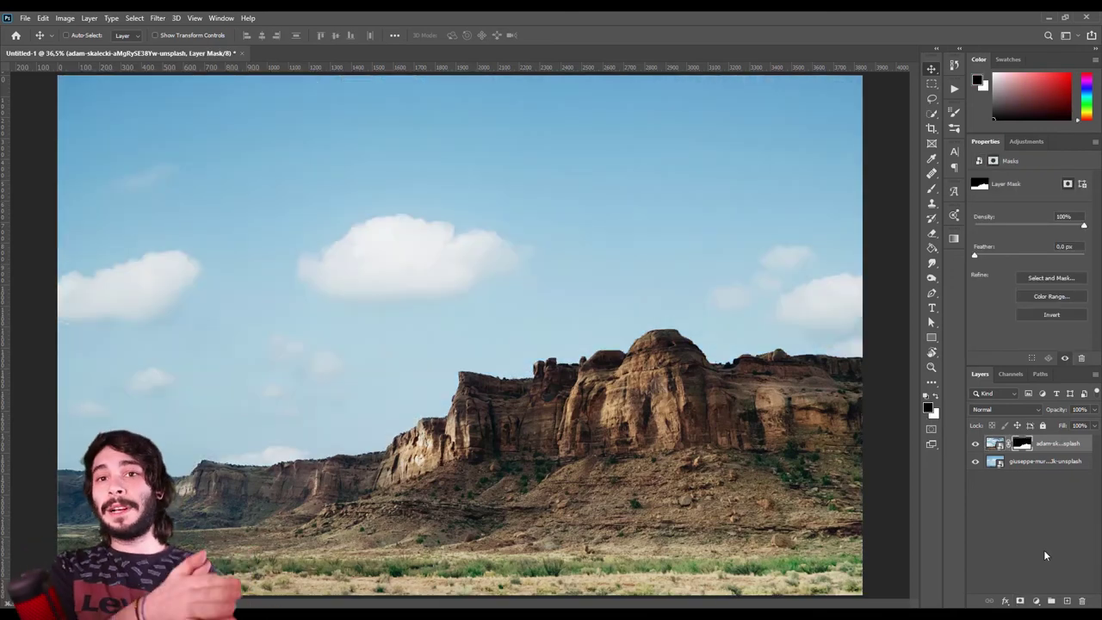